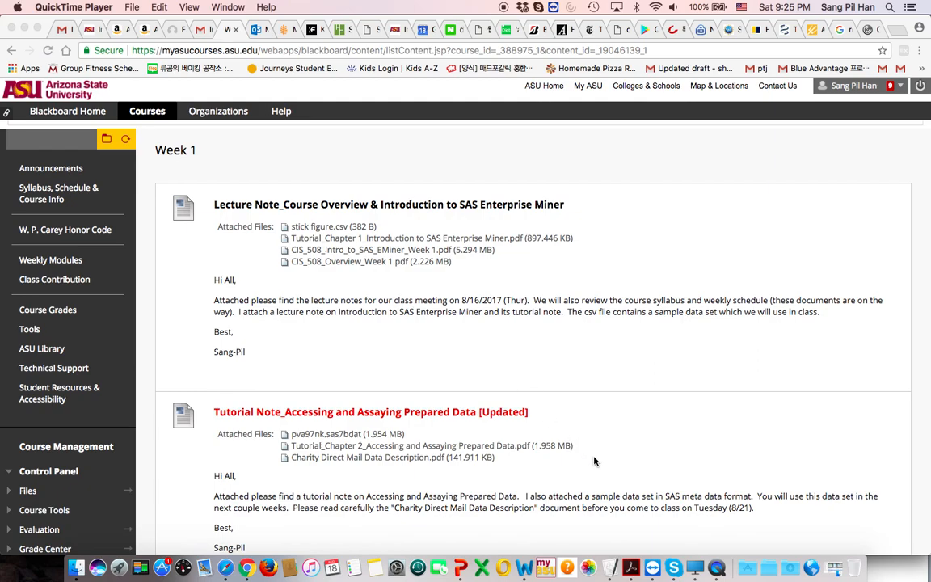
Switch to the remote Enterprise Miner session and close the run status message
click(697, 567)
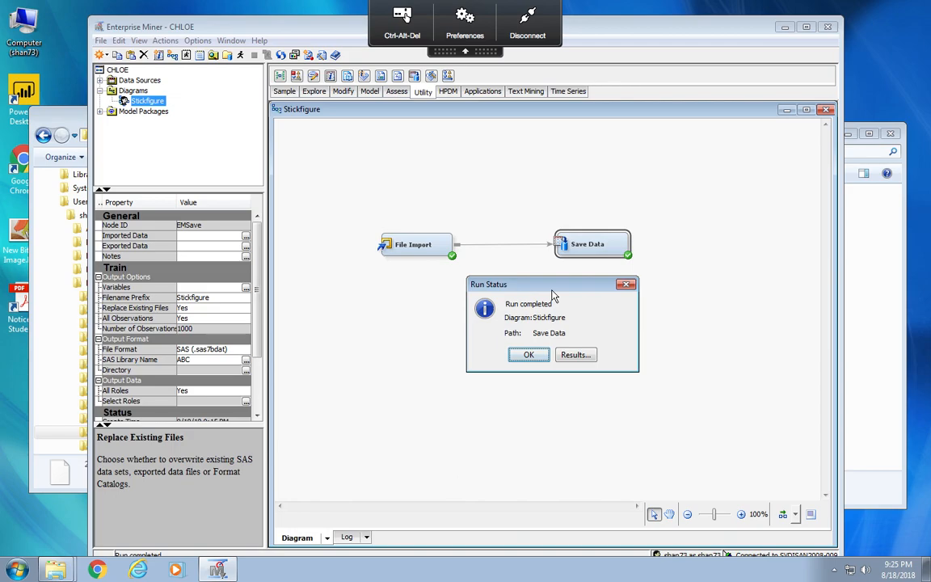
click(529, 356)
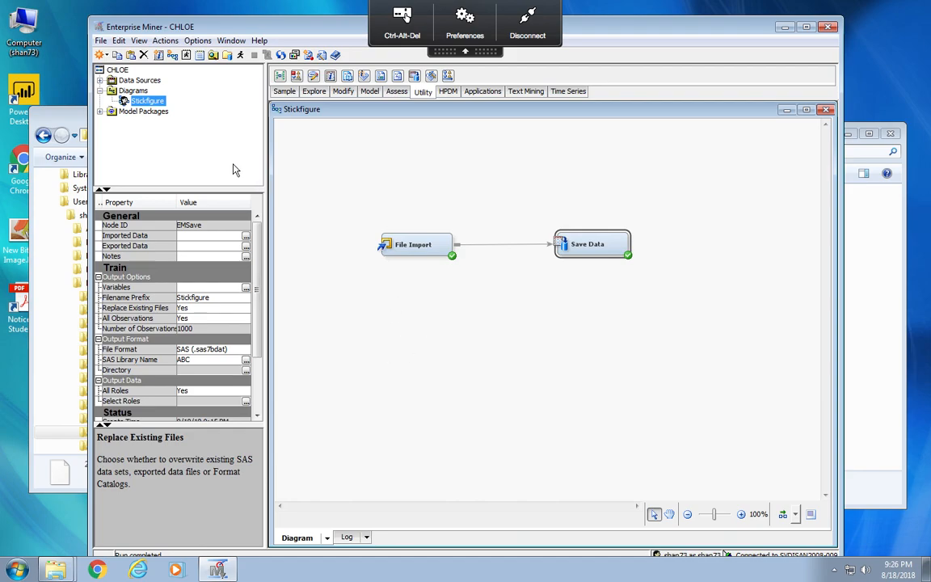
Start creating a new data source, keeping SAS Table as the metadata source
click(139, 81)
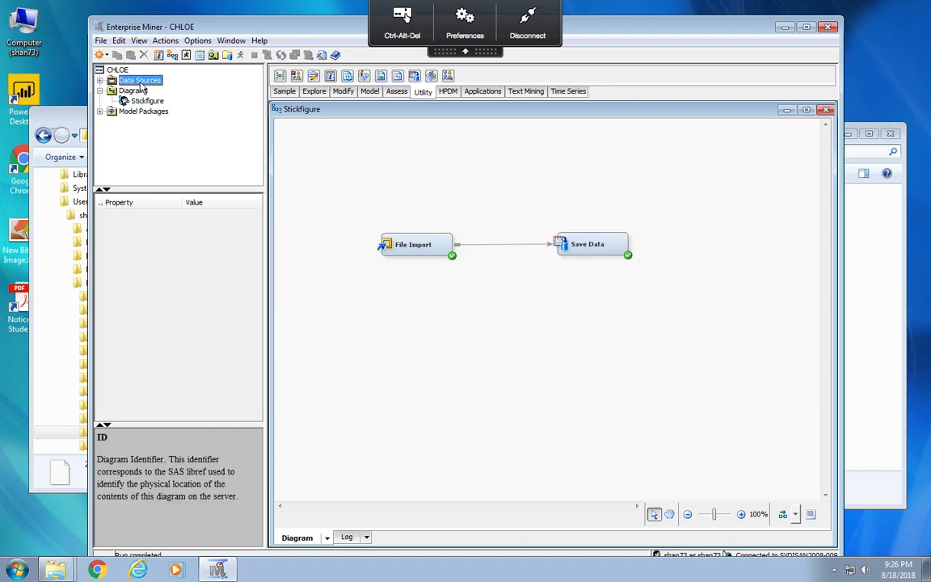
right_click(142, 86)
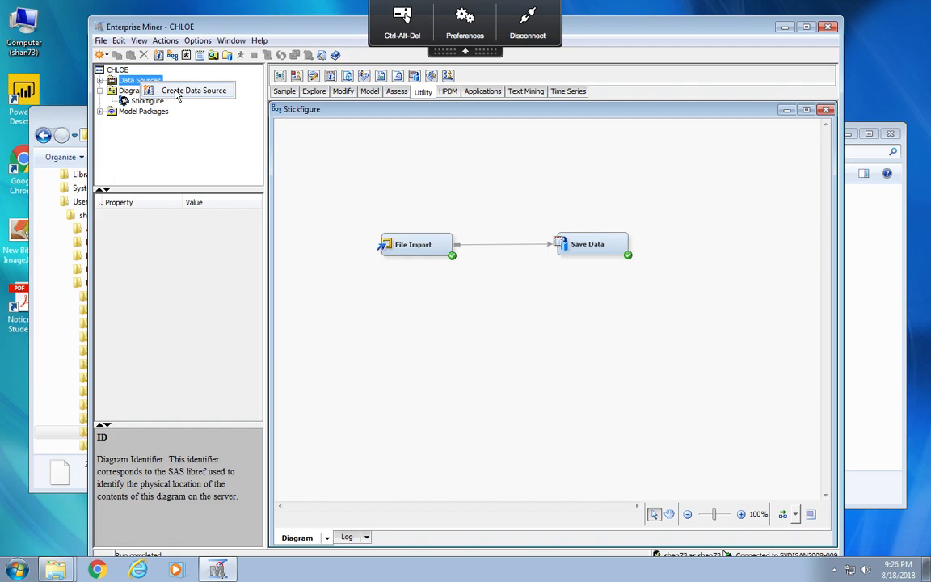
click(177, 93)
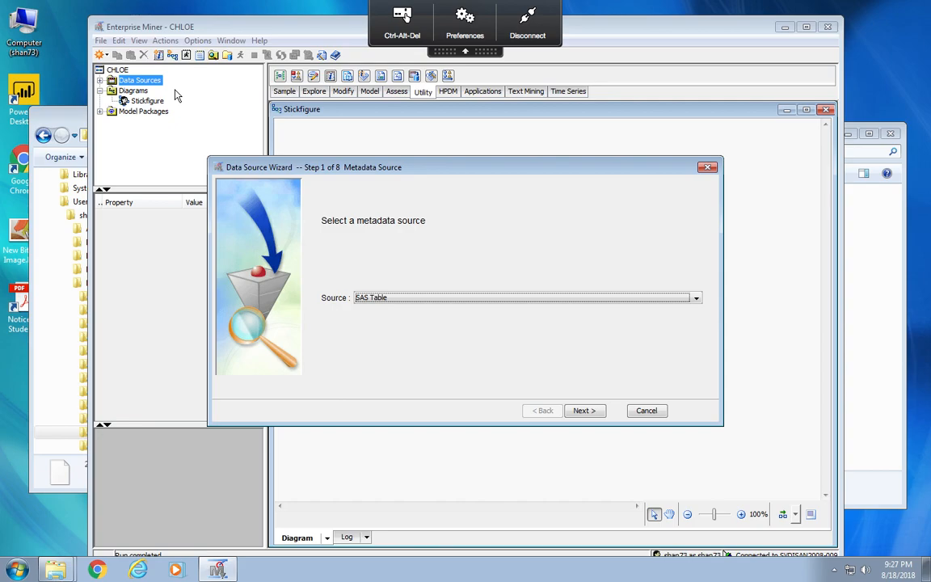
click(583, 411)
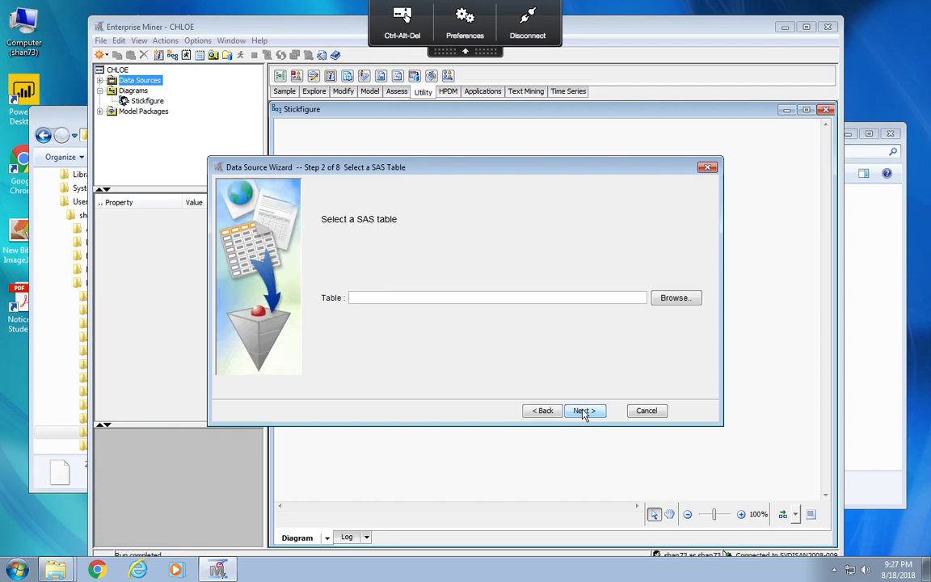
click(544, 410)
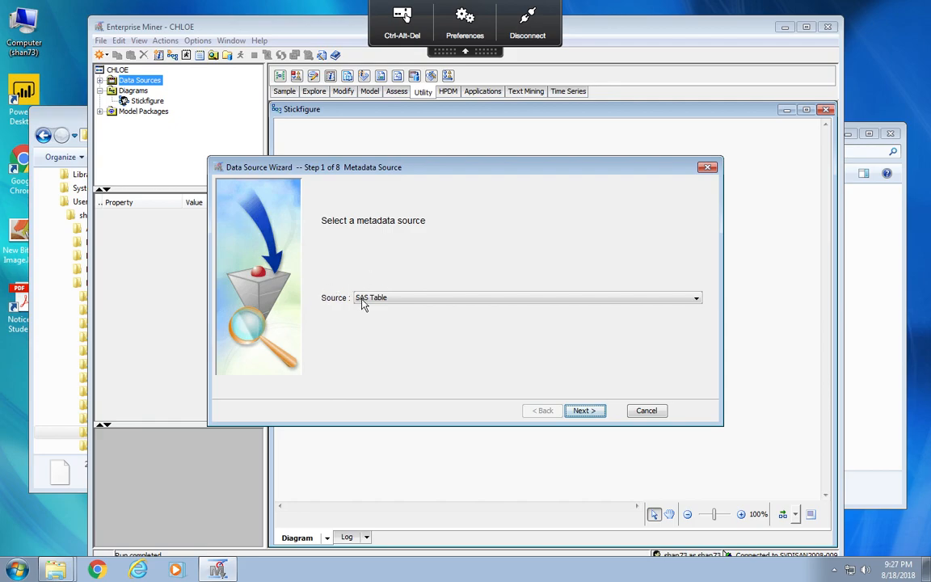
drag(462, 172, 469, 330)
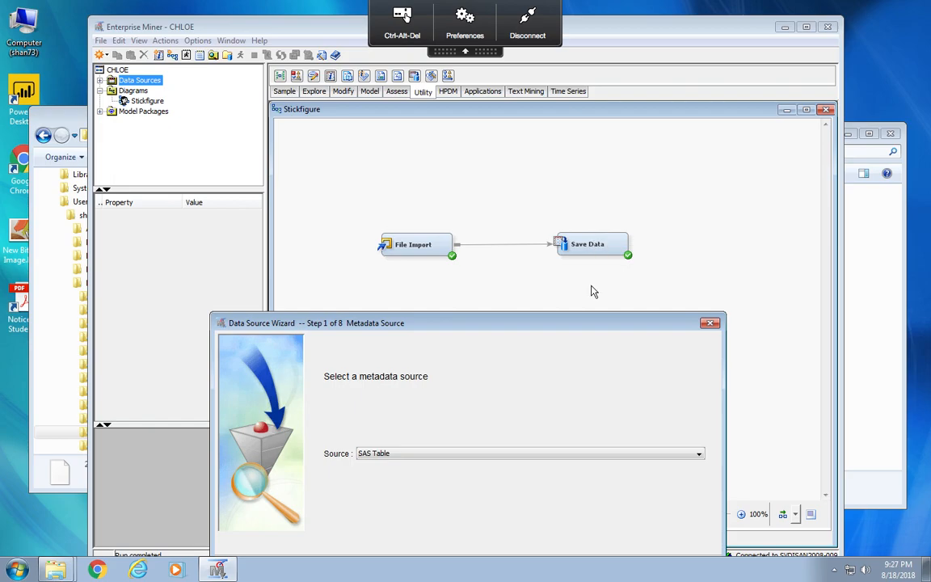
drag(557, 324, 558, 159)
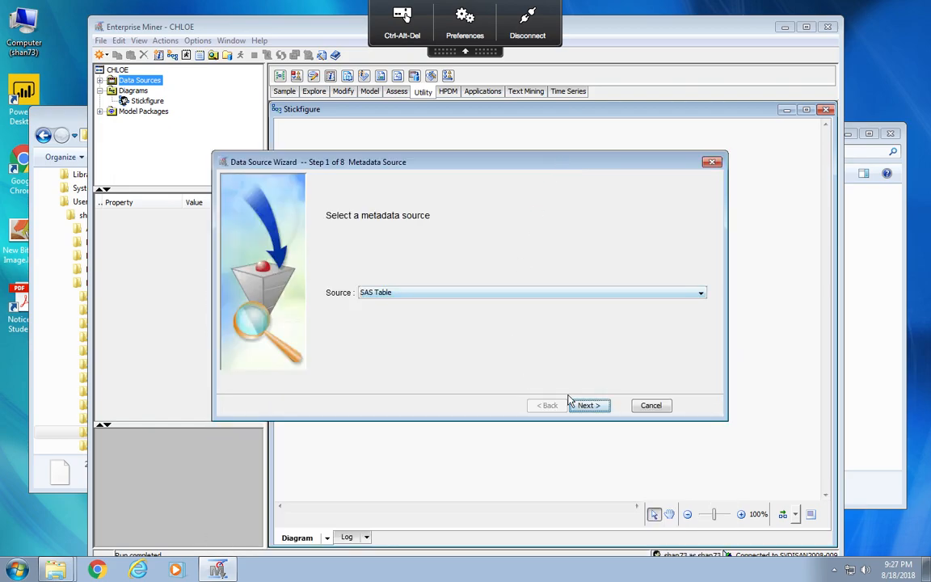
click(598, 412)
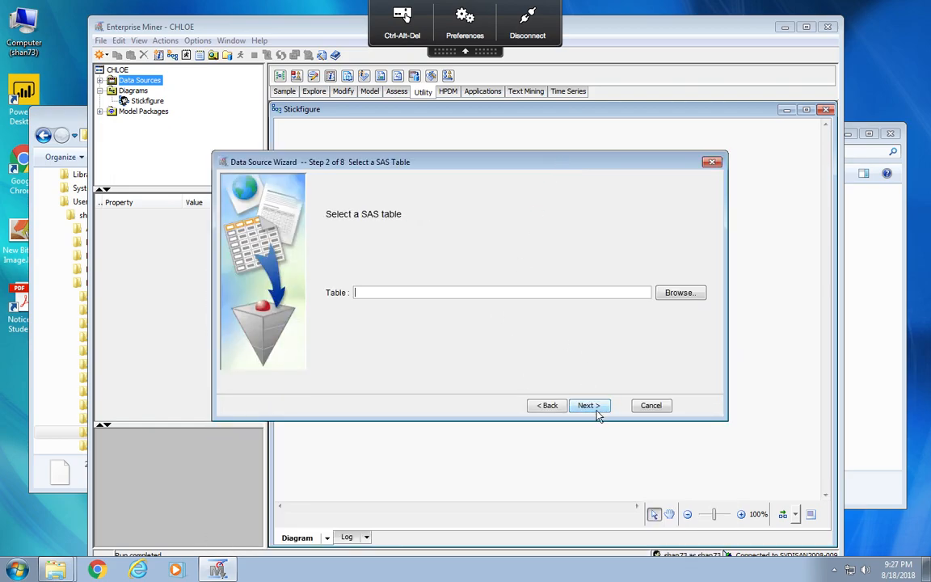
Choose the Stickfigure_train table from the Abc library as the data source's SAS table
click(684, 296)
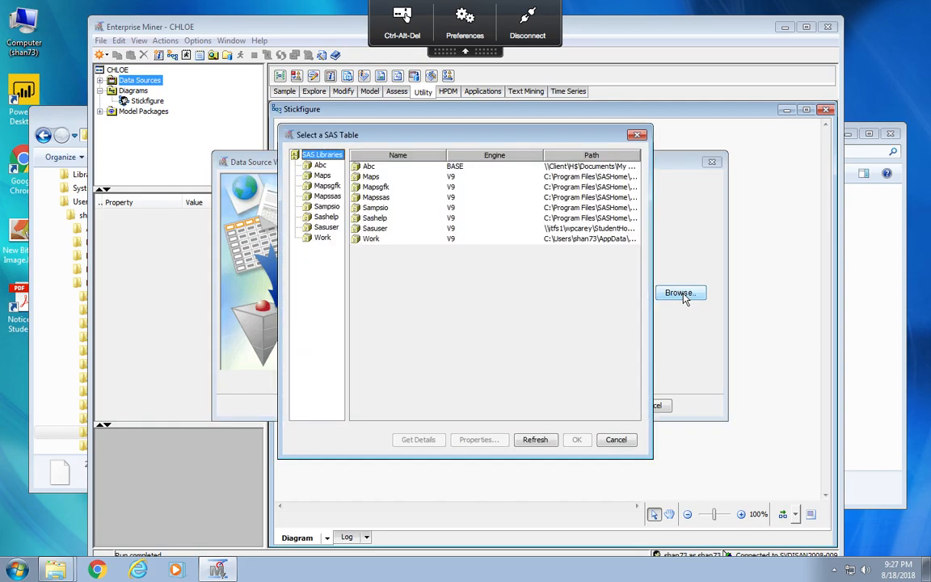
click(376, 168)
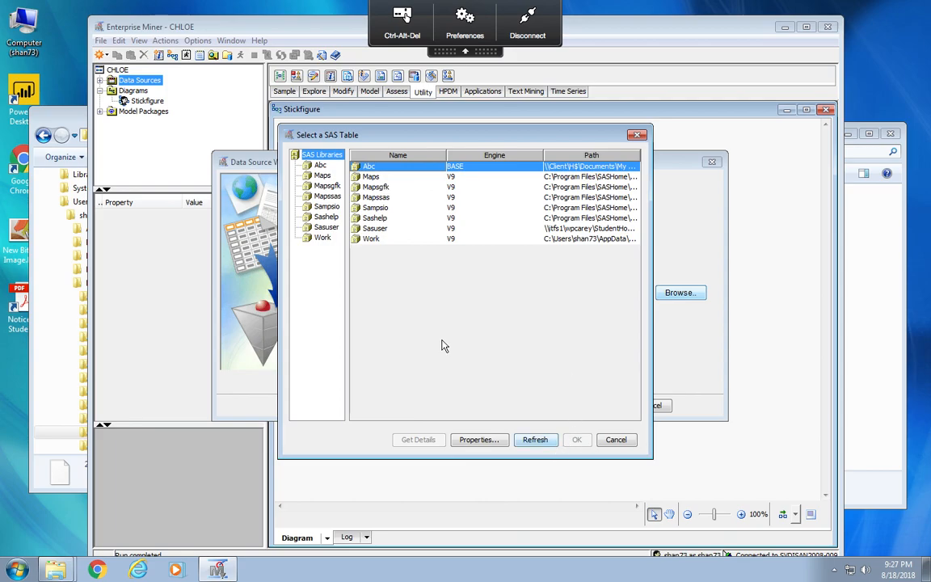
double_click(367, 166)
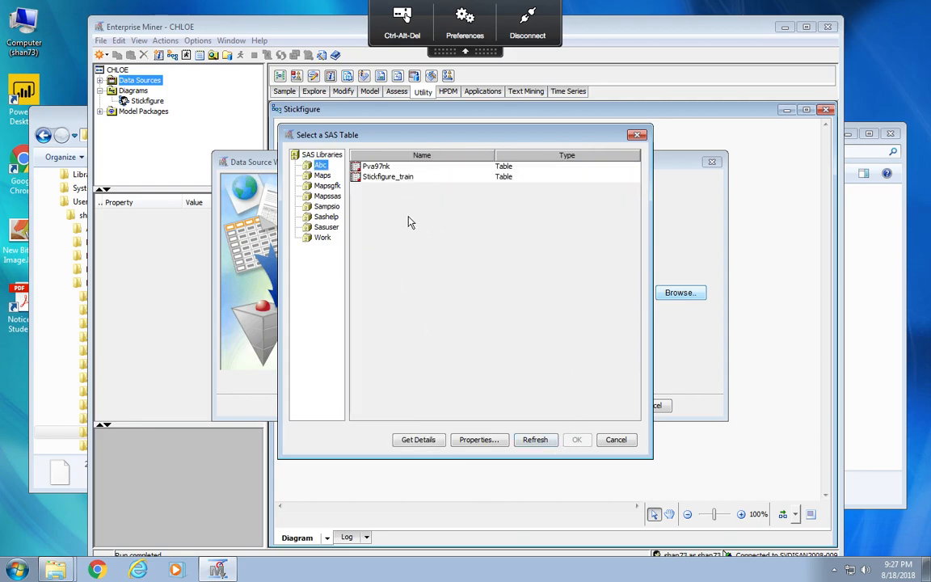
click(386, 177)
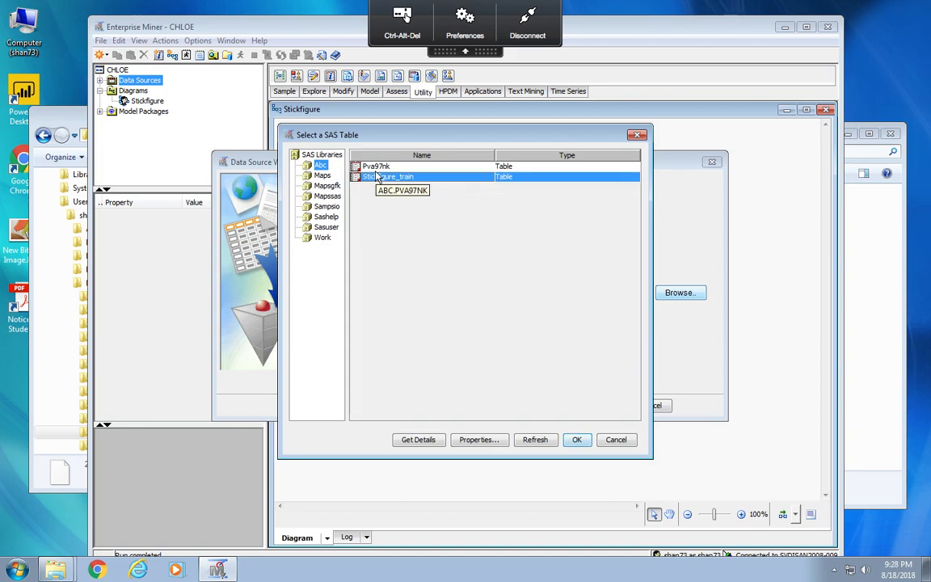
click(377, 166)
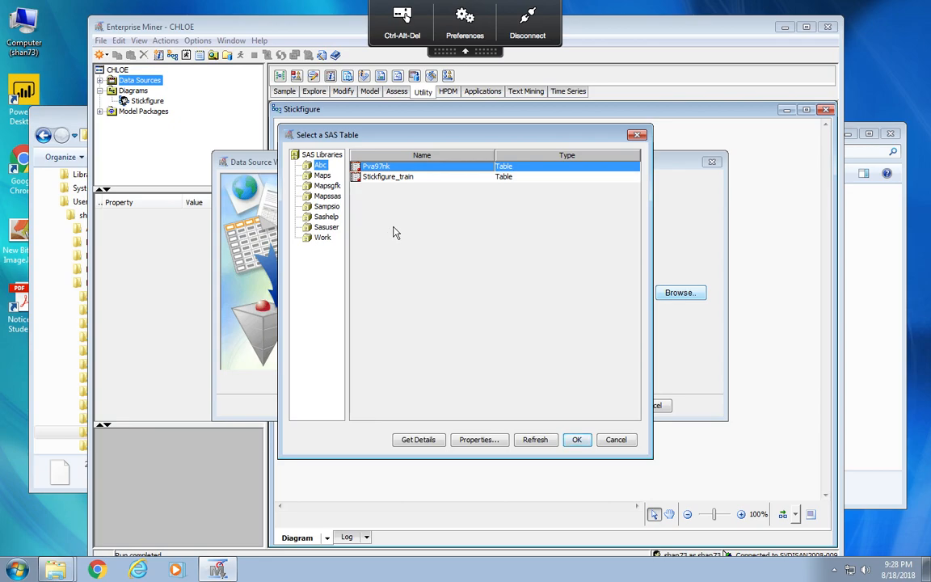
click(388, 178)
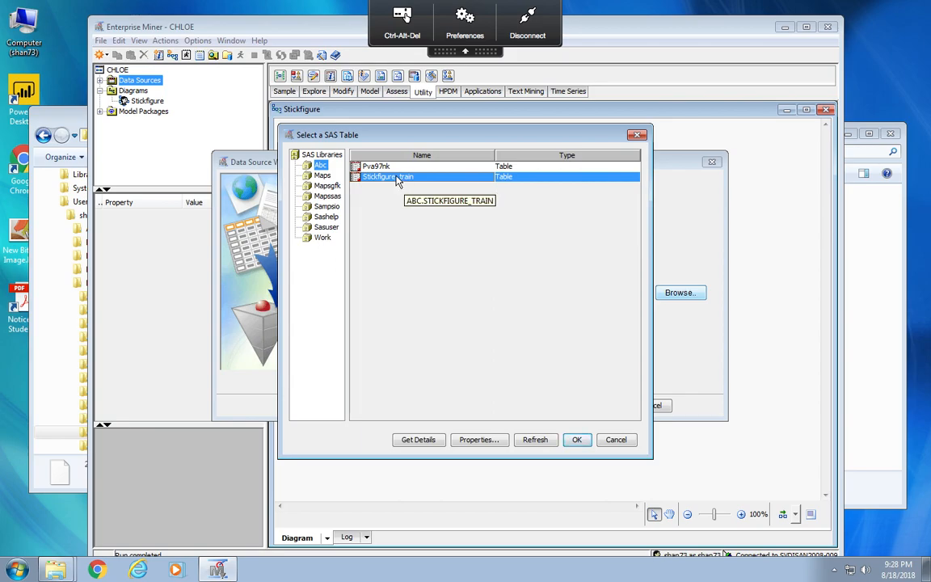
click(576, 440)
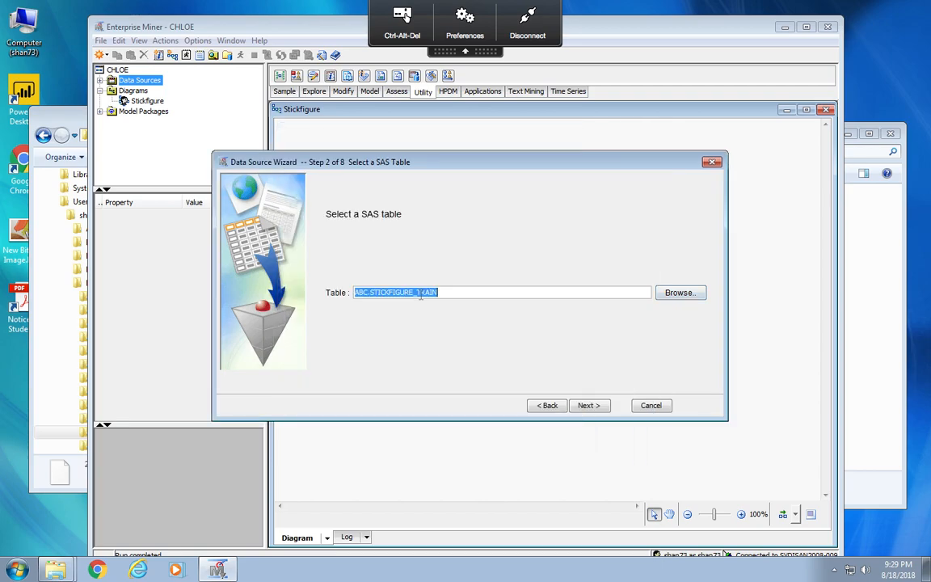
Accept the table properties, keep the Basic metadata advisor option, and accept the proposed column roles and levels
click(591, 406)
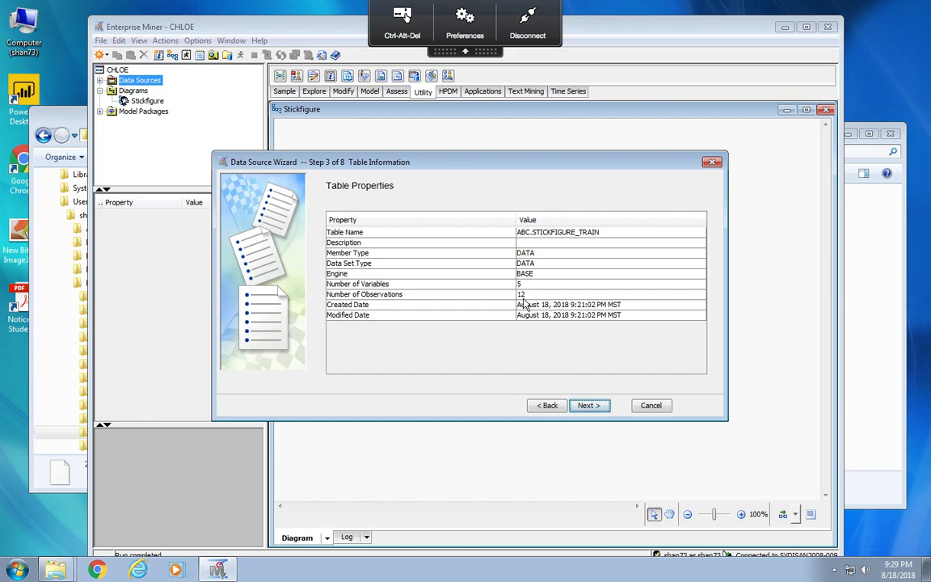
click(593, 407)
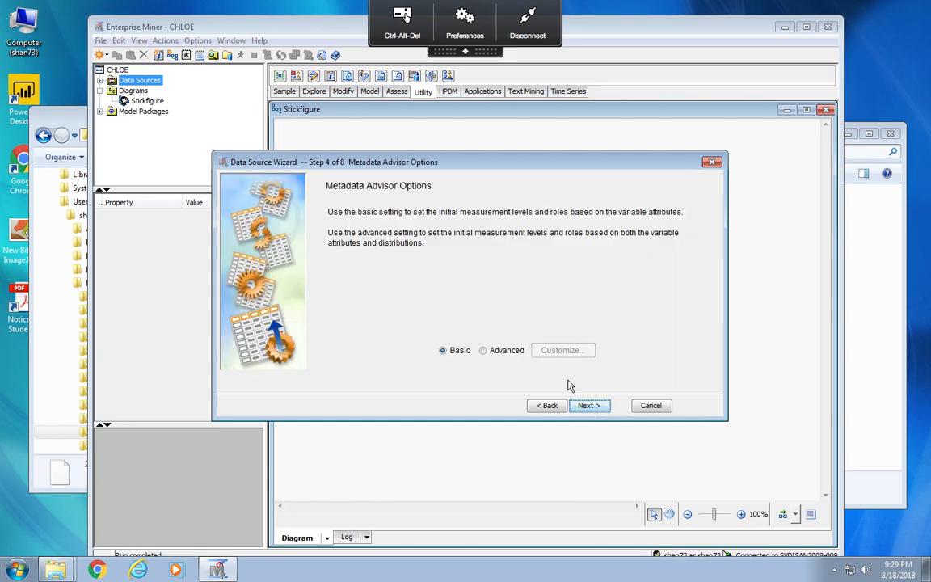
click(589, 406)
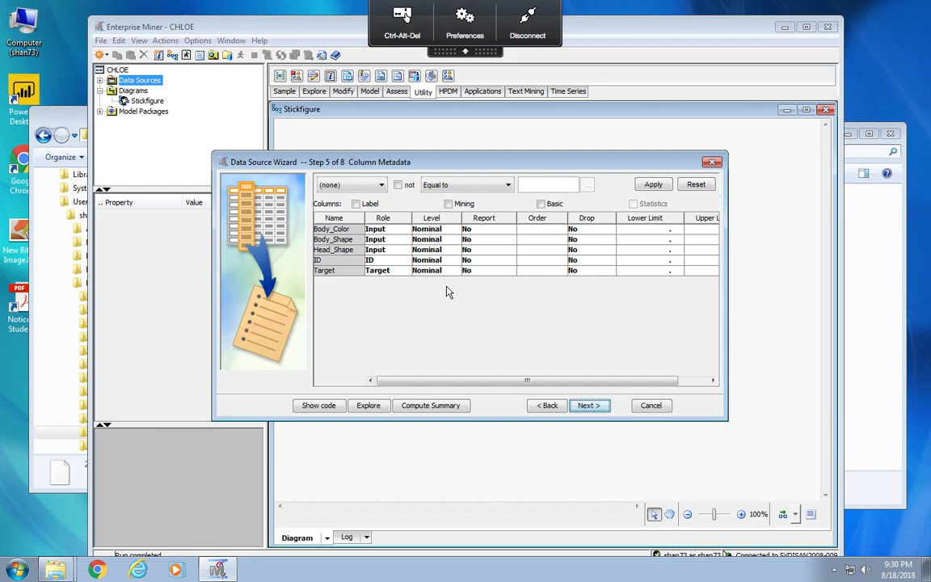
click(587, 406)
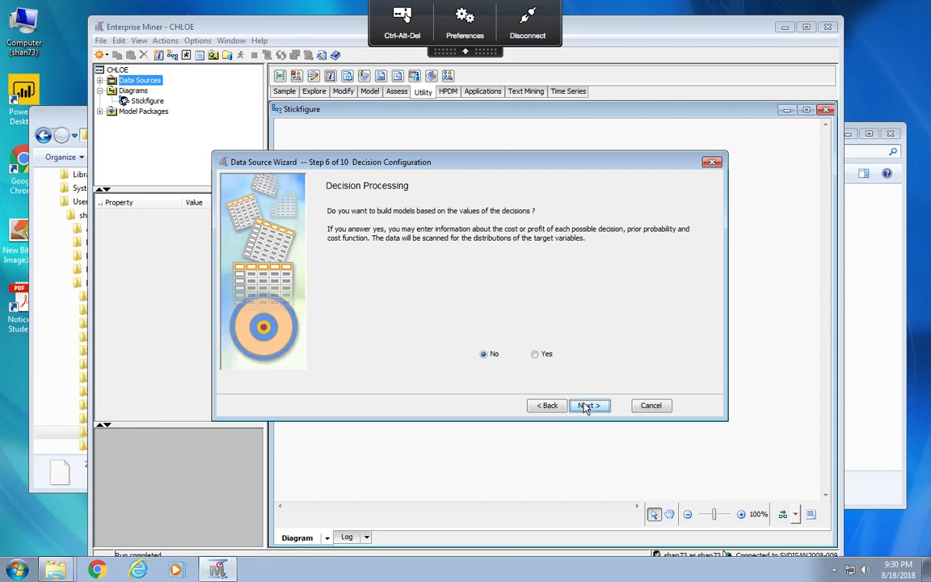
Decline decision processing, keep the name STICKFIGURE_TRAIN with the Raw role, and finish creating the data source
click(588, 406)
click(587, 405)
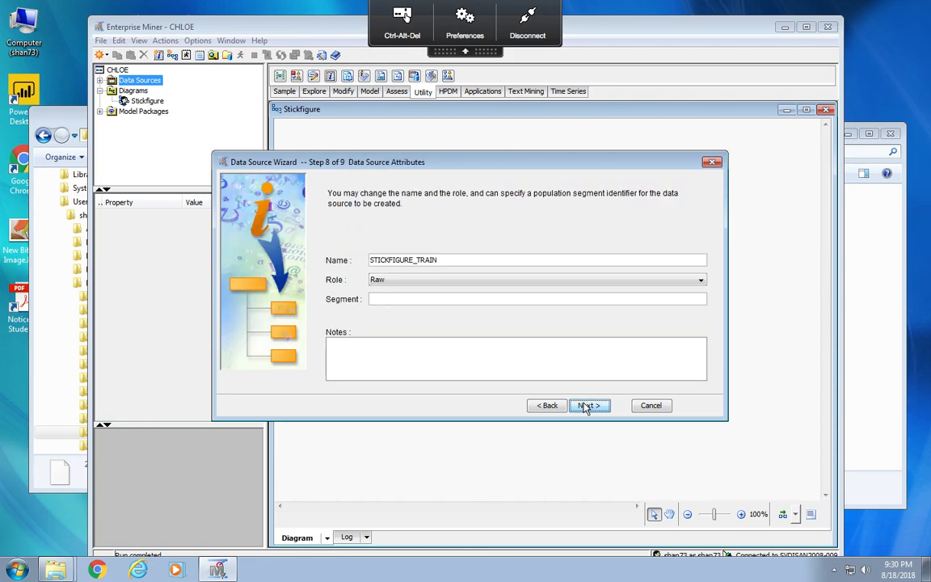
click(587, 405)
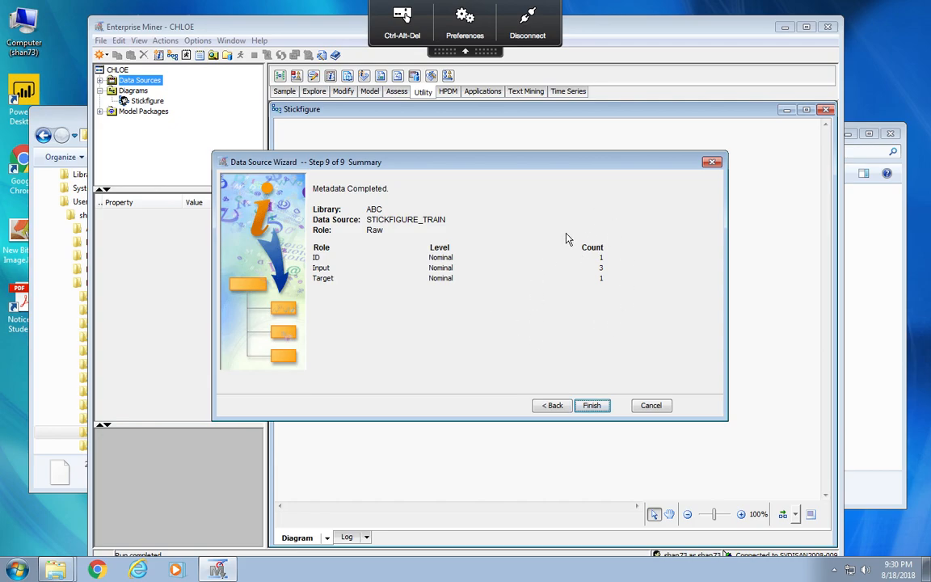
click(596, 413)
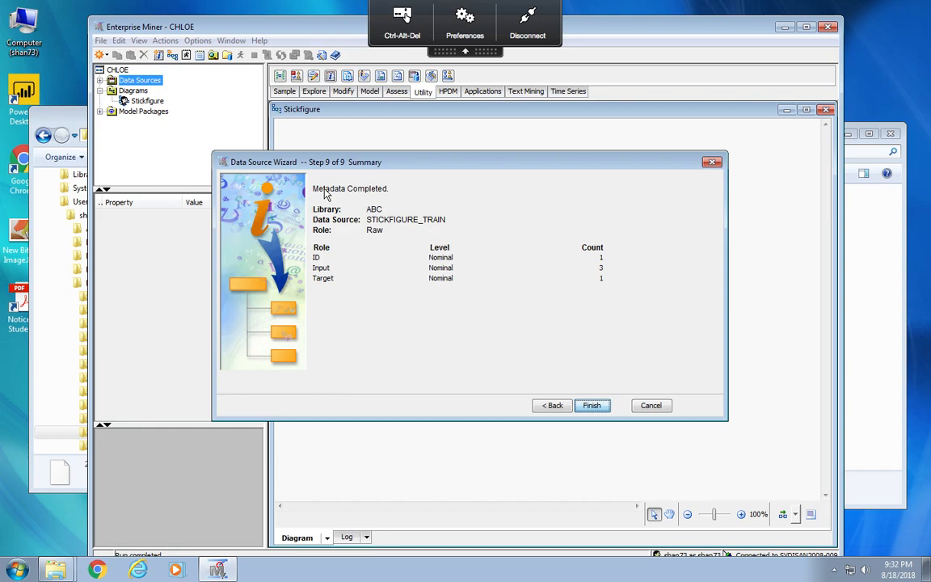
key(Return)
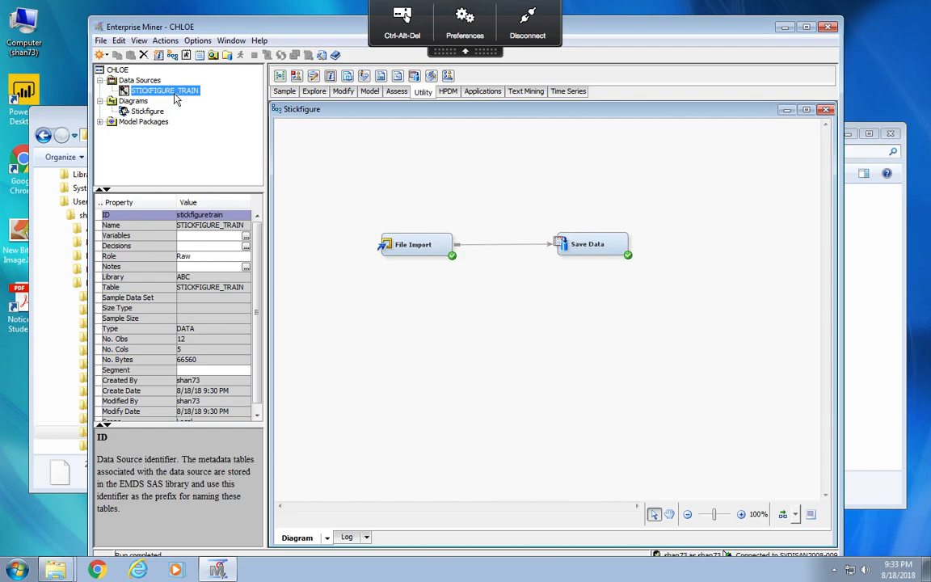
Place the STICKFIGURE_TRAIN data source in the Stickfigure diagram, directly below the File Import node
drag(157, 90, 404, 314)
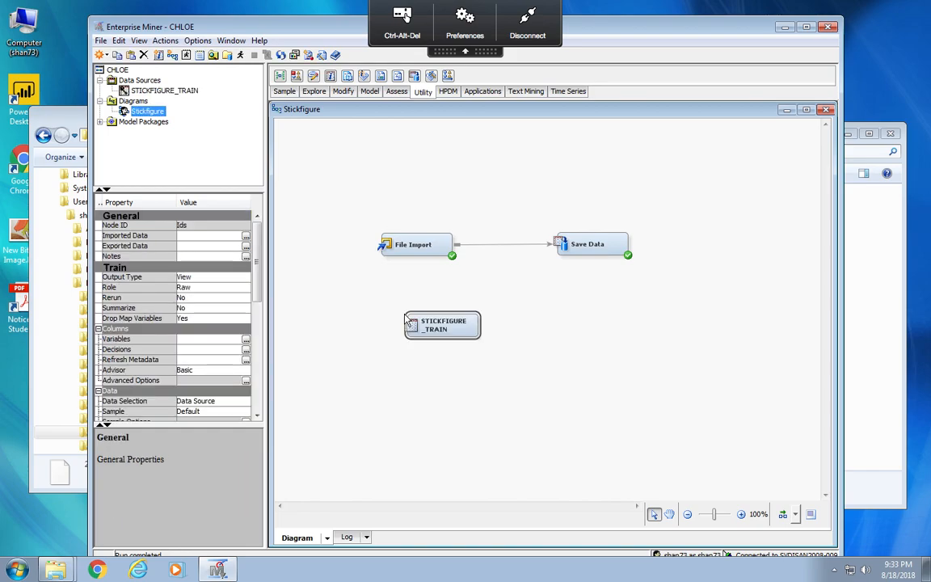
drag(433, 327, 405, 327)
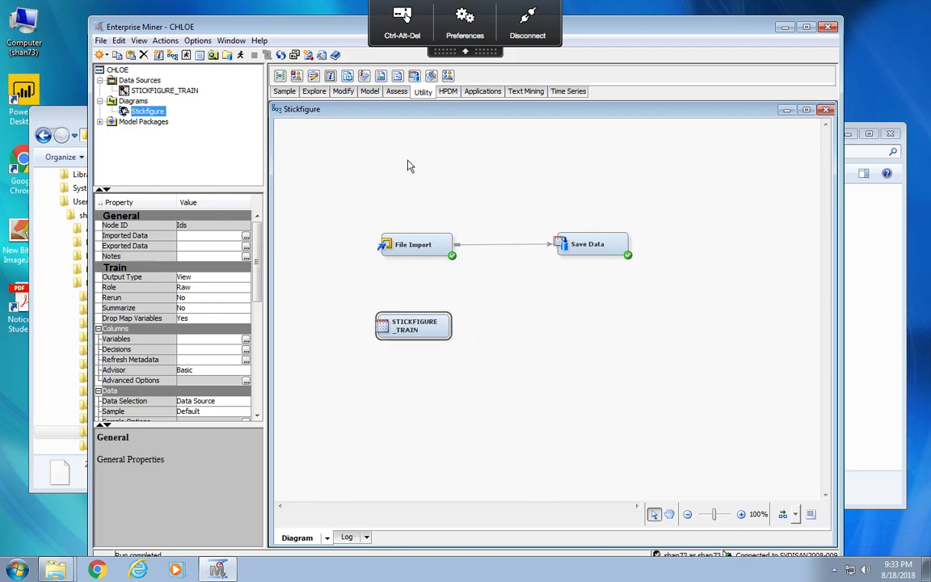
Add a Decision Tree model node below Save Data and connect STICKFIGURE_TRAIN to it
click(369, 91)
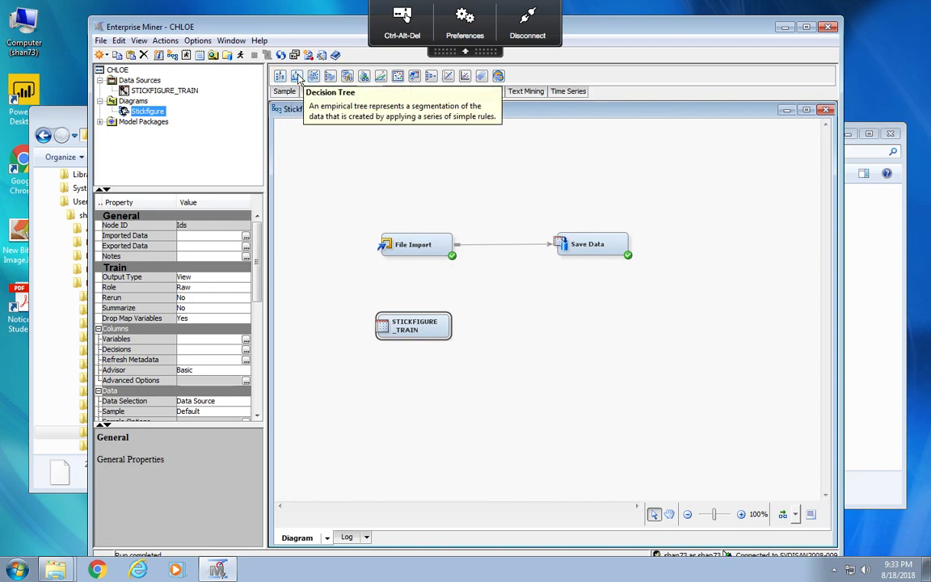
drag(298, 76, 586, 324)
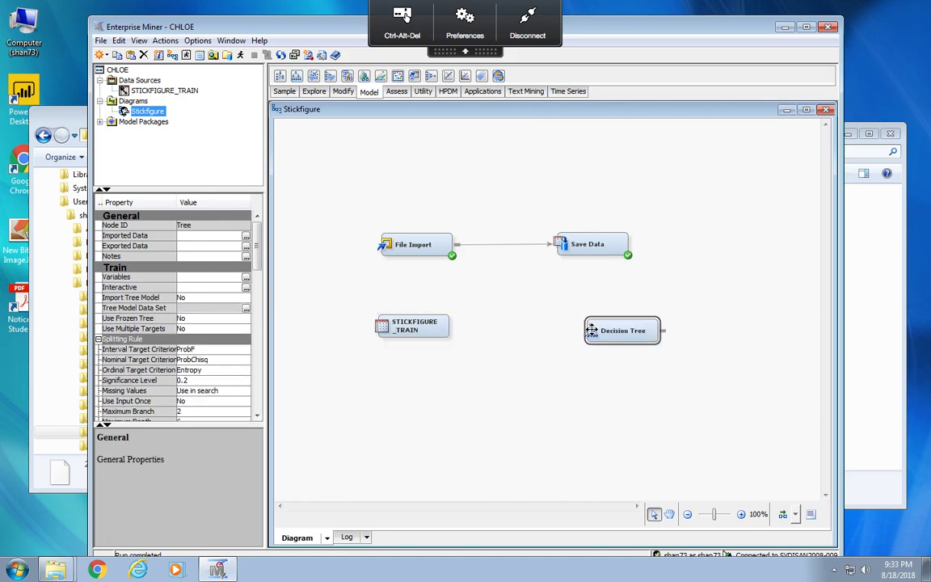
drag(603, 327, 586, 319)
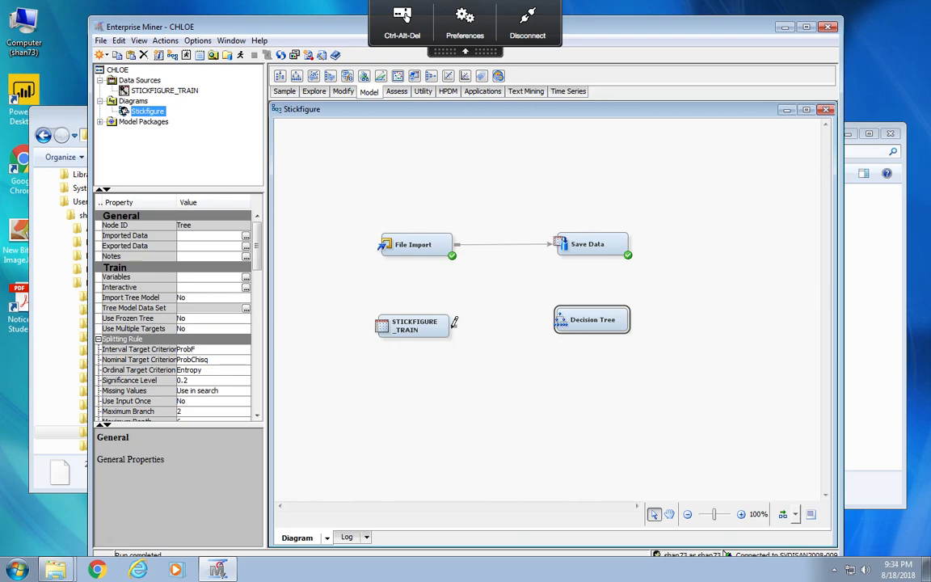
drag(454, 322, 557, 315)
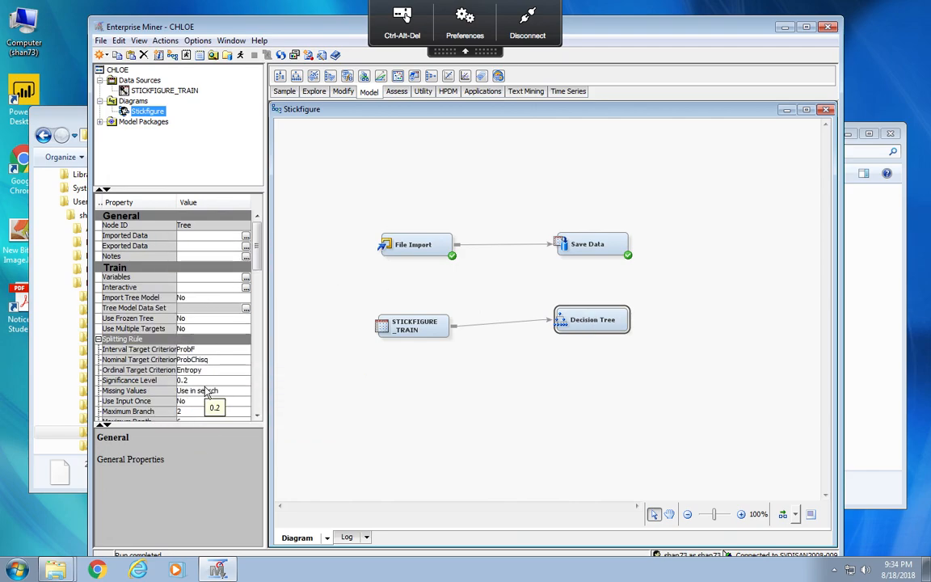
Examine the Decision Tree node's splitting and leaf properties, and switch to PowerPoint to check the required settings on the Run Decision Tree Model slide
scroll(202, 400, down, 3)
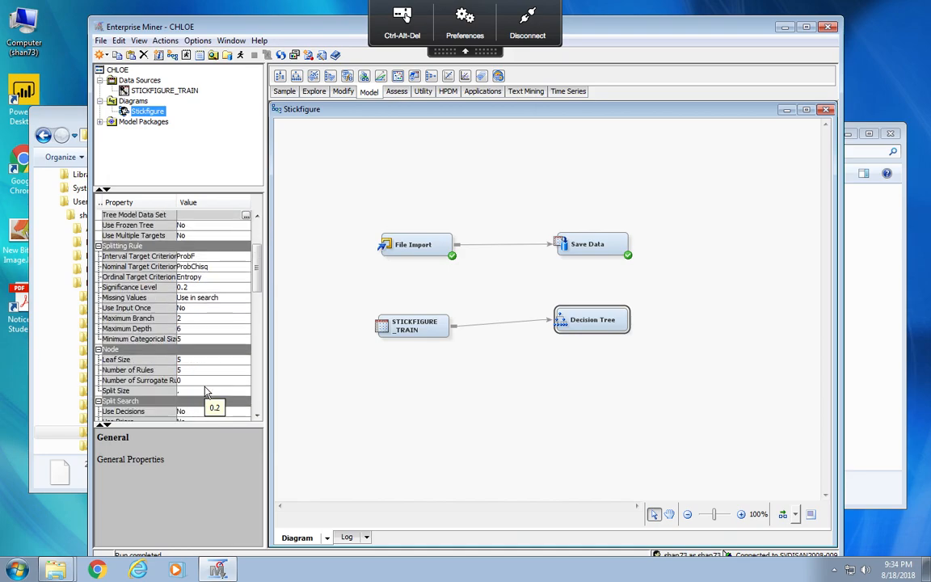
key(ctrl+Left)
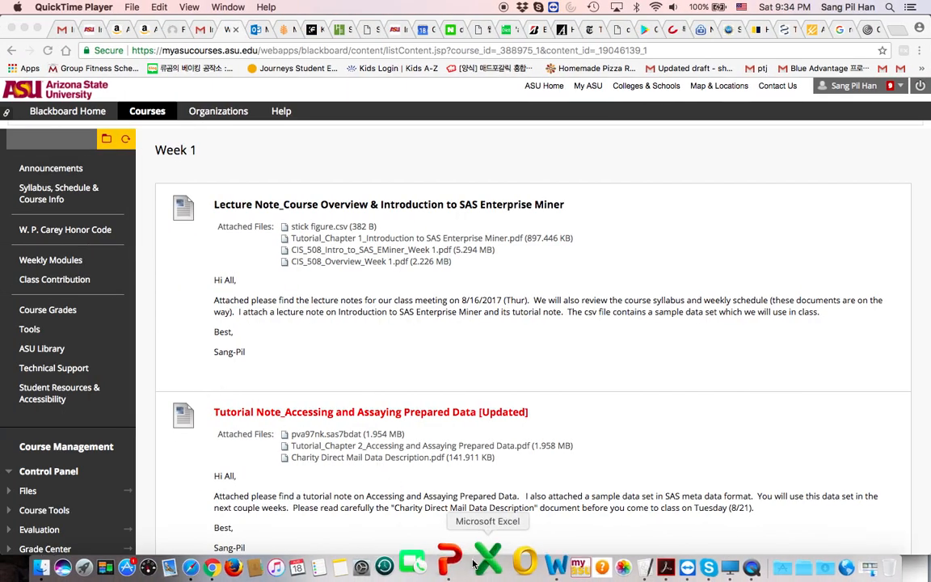
click(448, 559)
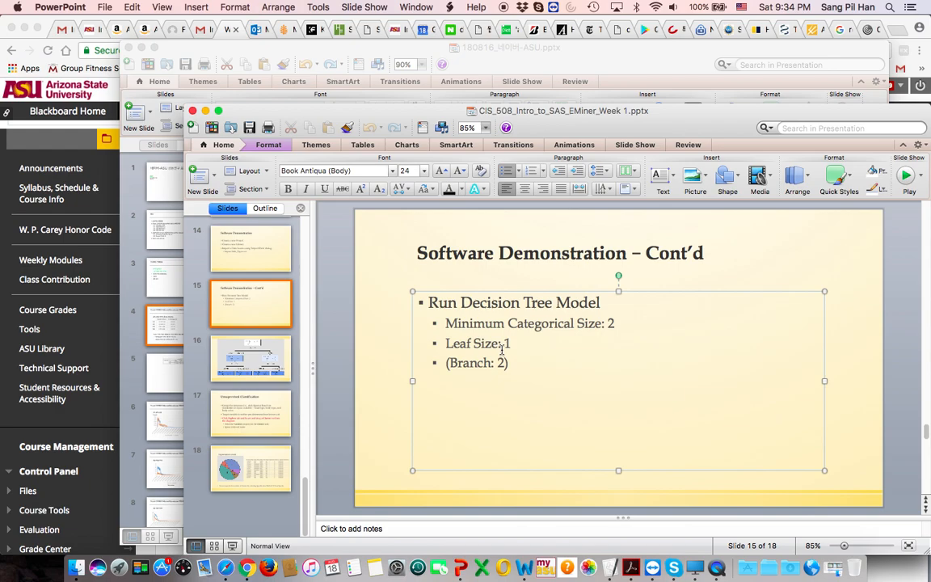
key(super+ctrl+Escape)
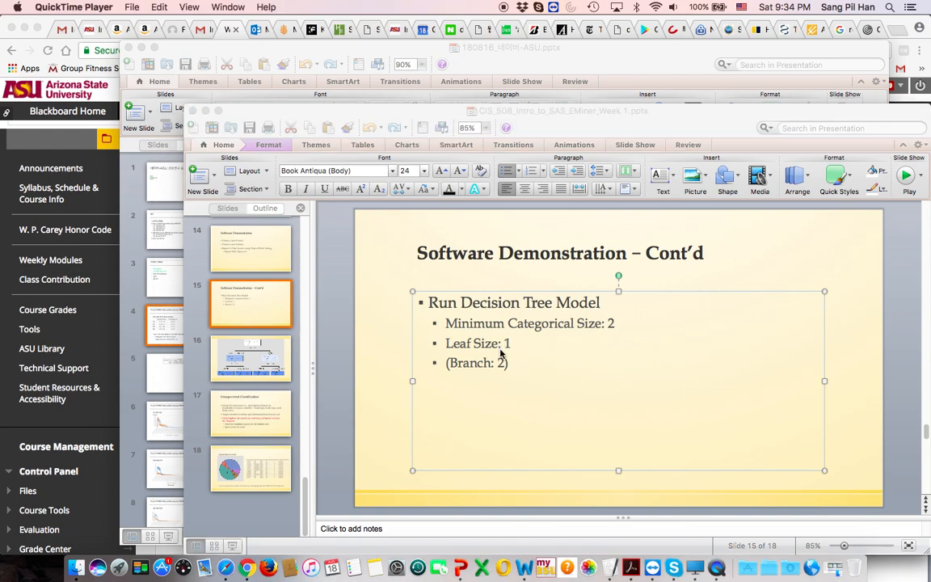
Return to Enterprise Miner and set the Decision Tree node's Leaf Size to 1 and Minimum Categorical Size to 2
click(499, 353)
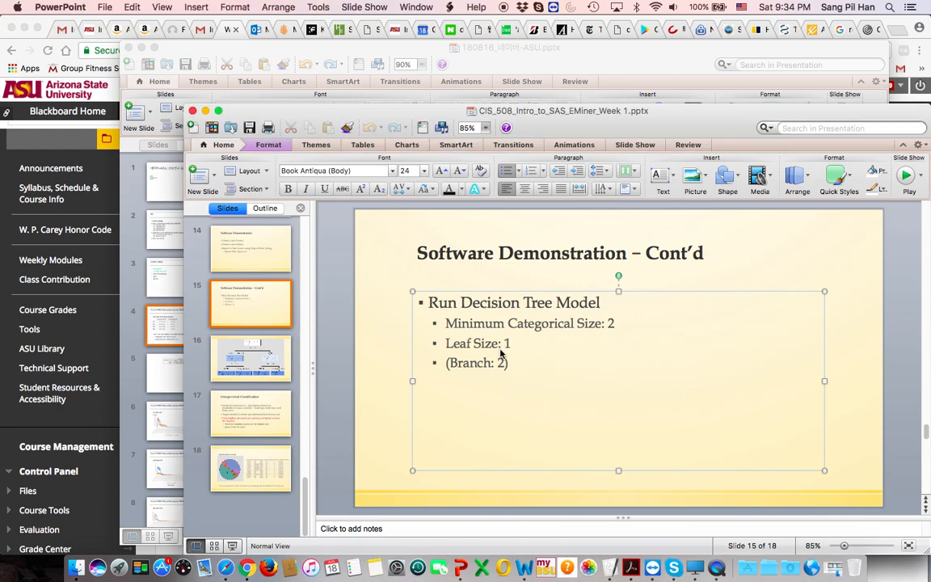
click(696, 563)
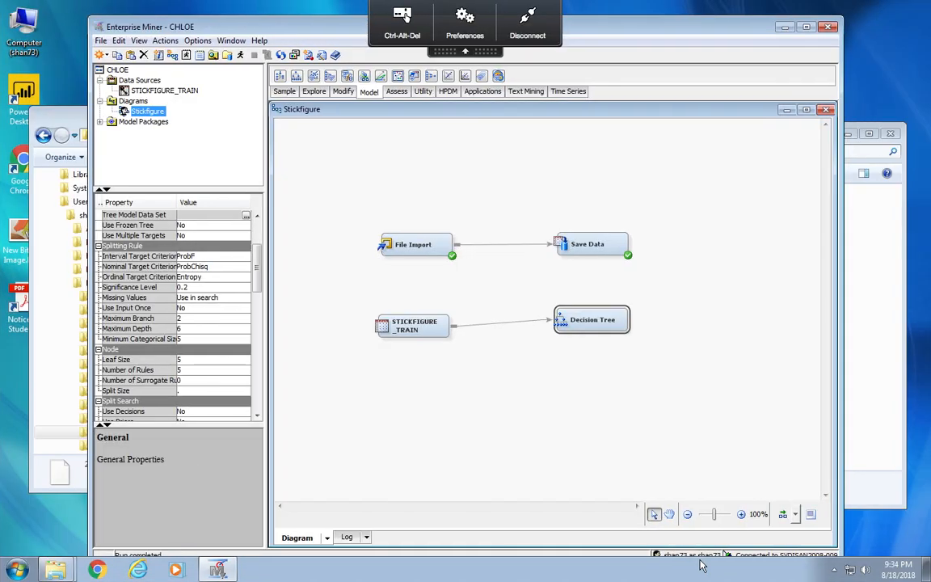
click(191, 360)
text(1)
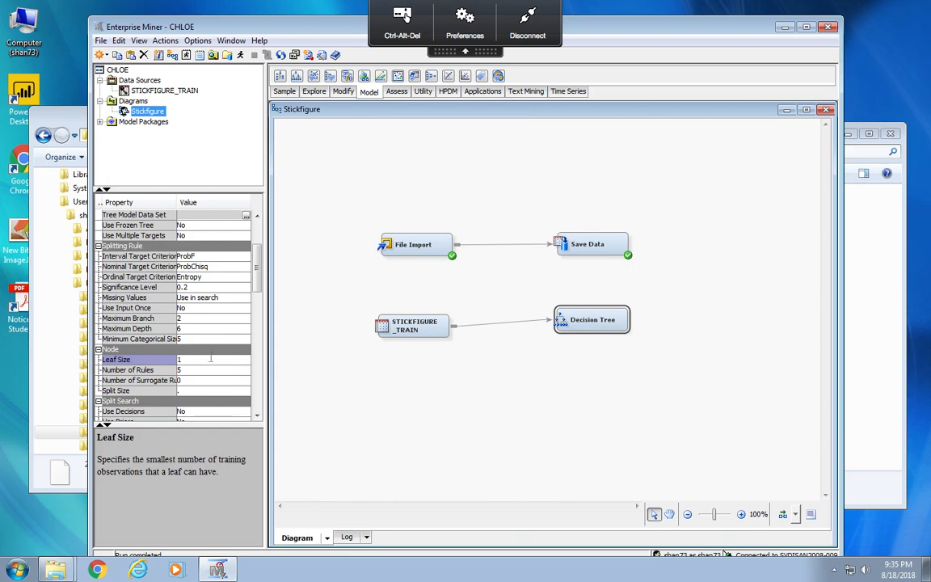
click(194, 368)
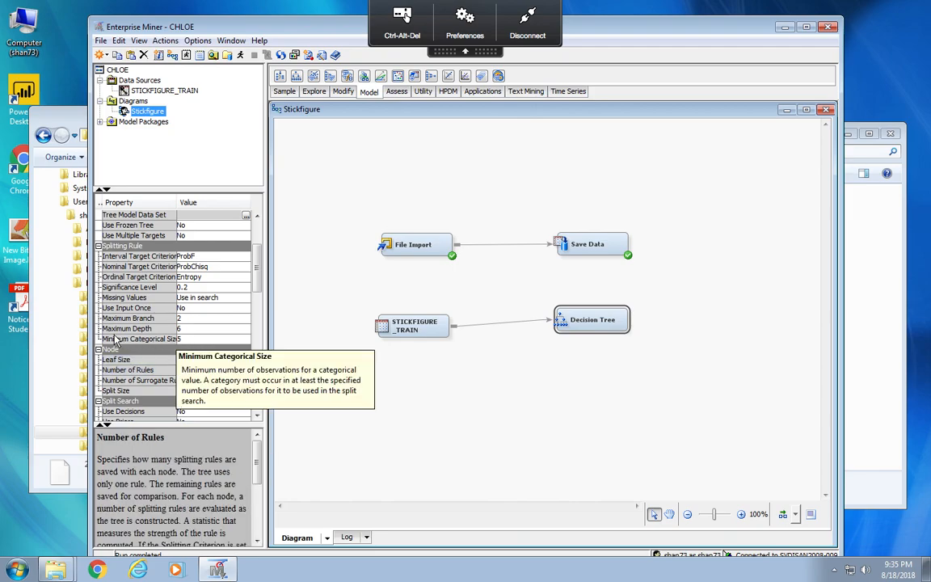
click(203, 338)
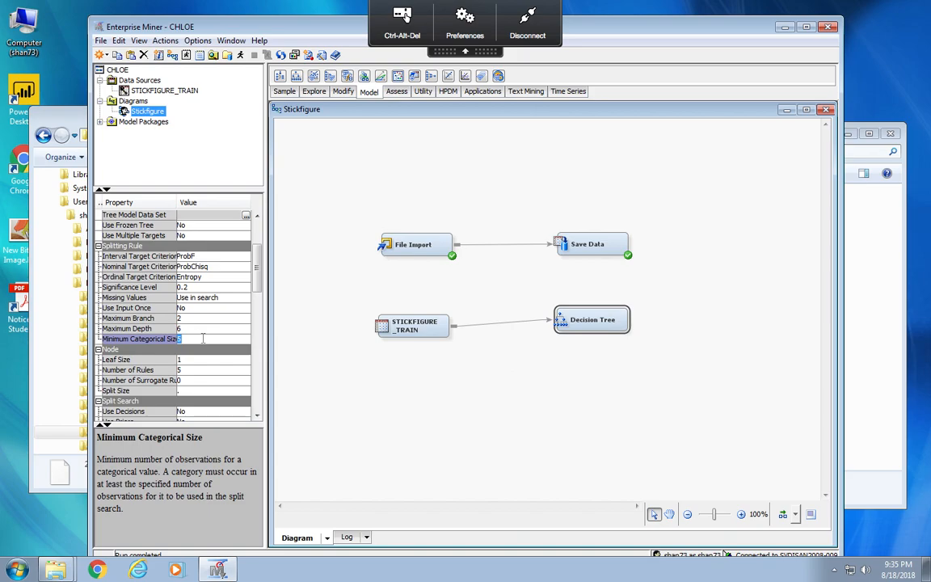
text(2)
click(203, 345)
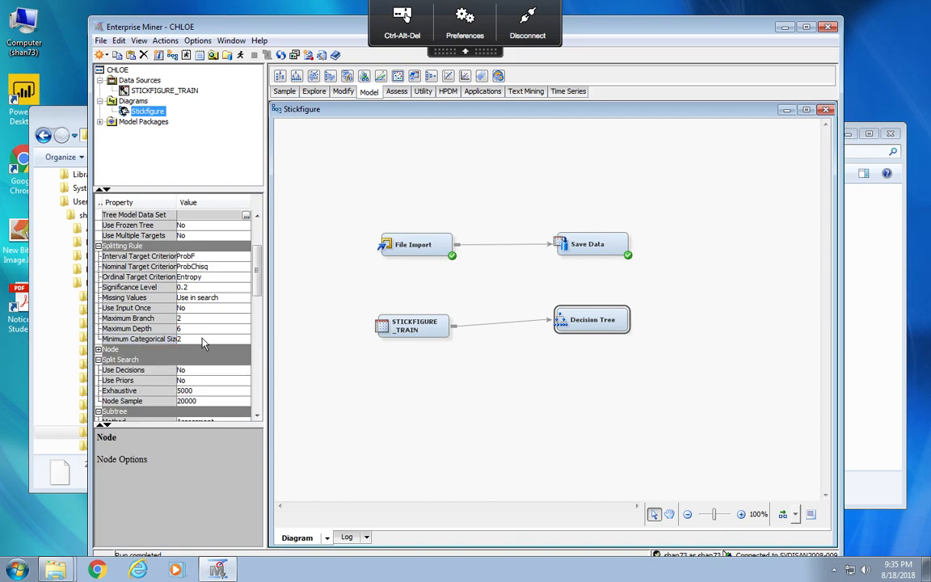
Run the path through the Decision Tree node and switch back to the PowerPoint slide
right_click(591, 322)
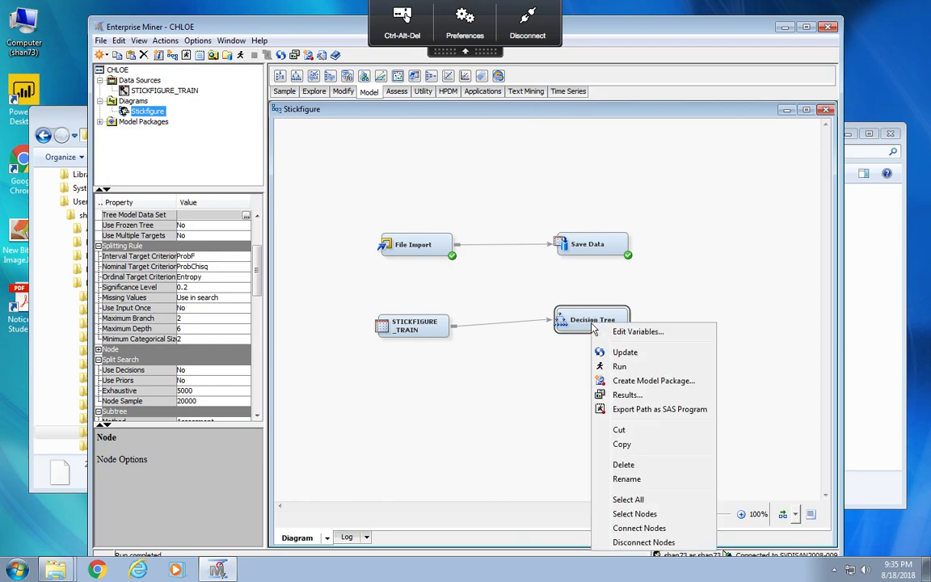
click(626, 366)
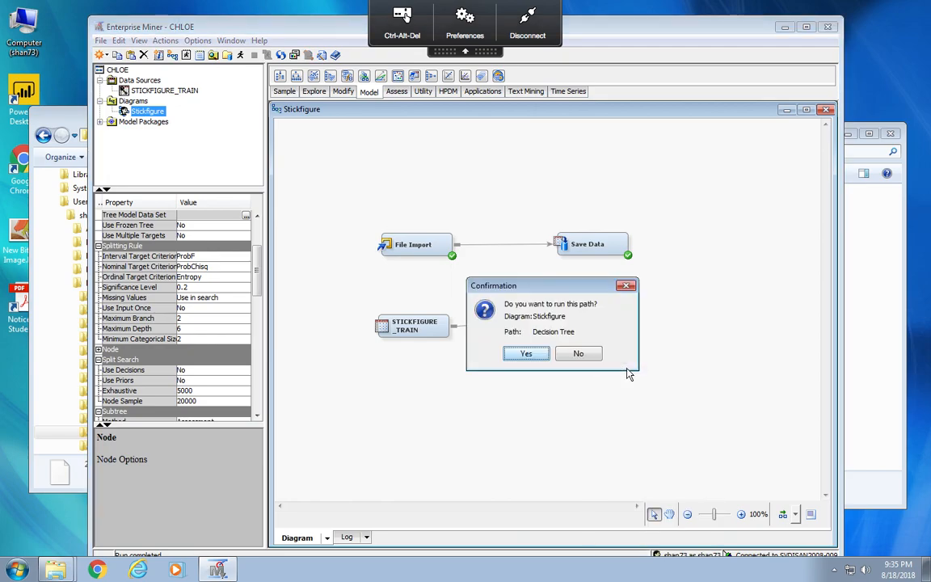
click(541, 356)
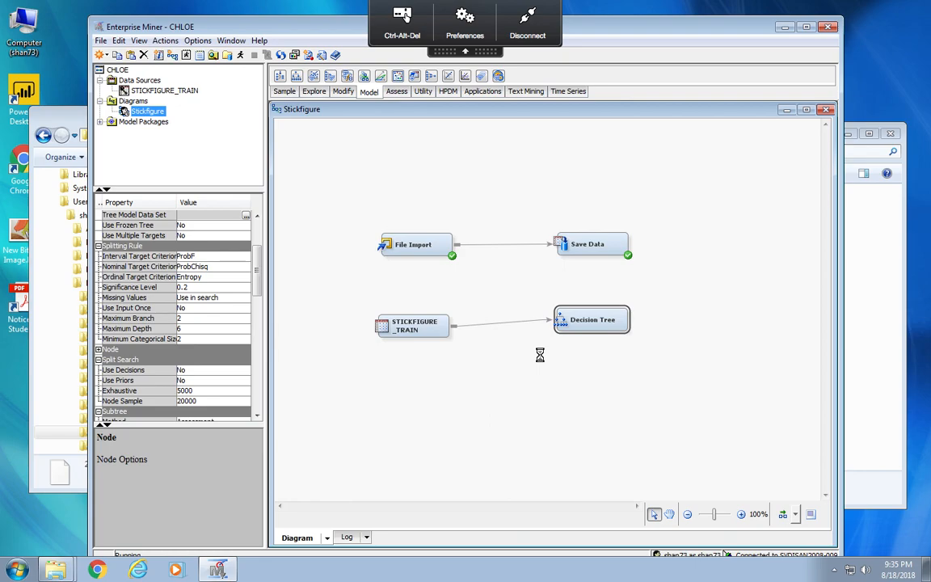
key(ctrl+Left)
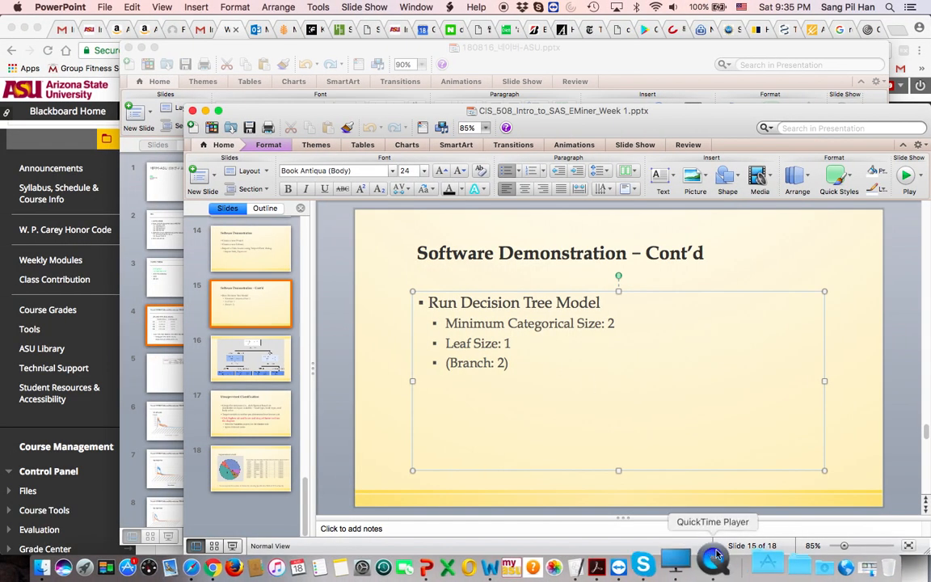